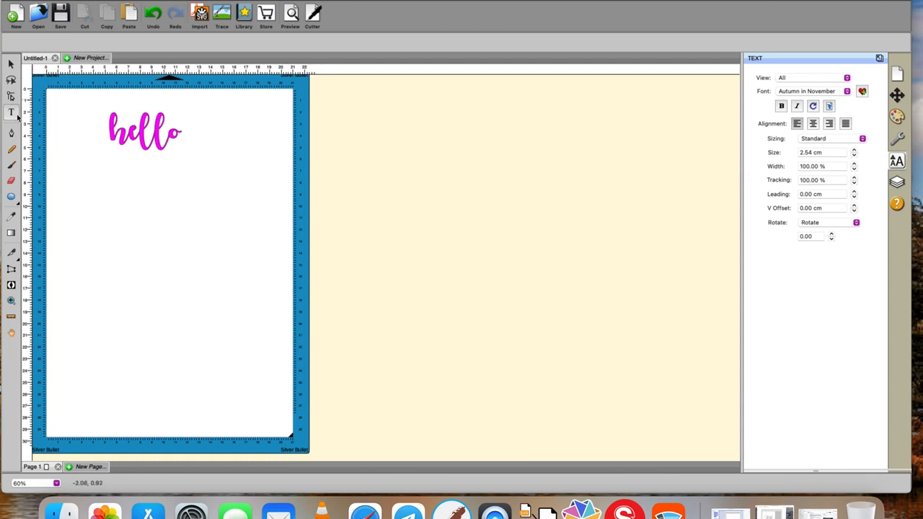
Add the vertical text "Hello" below and left of the horizontal word at the top of the page.
left_click(14, 114)
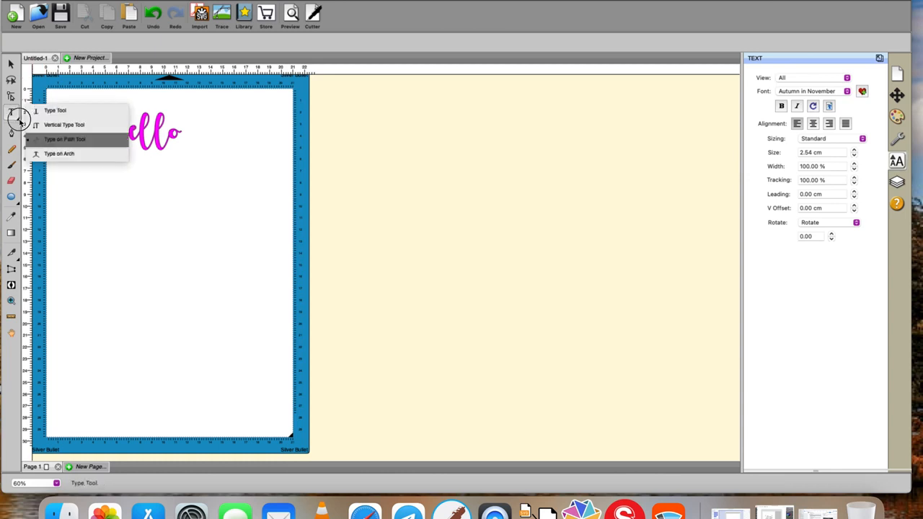
left_click(50, 125)
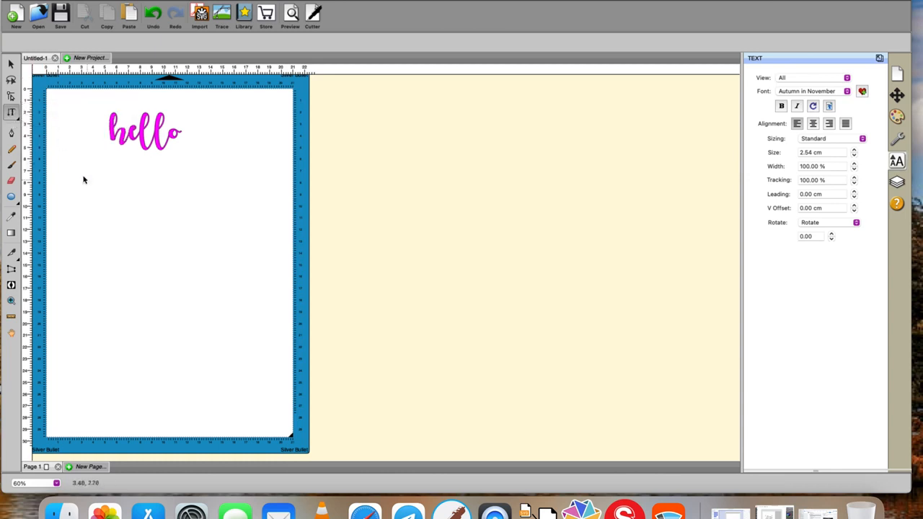
left_click(84, 179)
type("He")
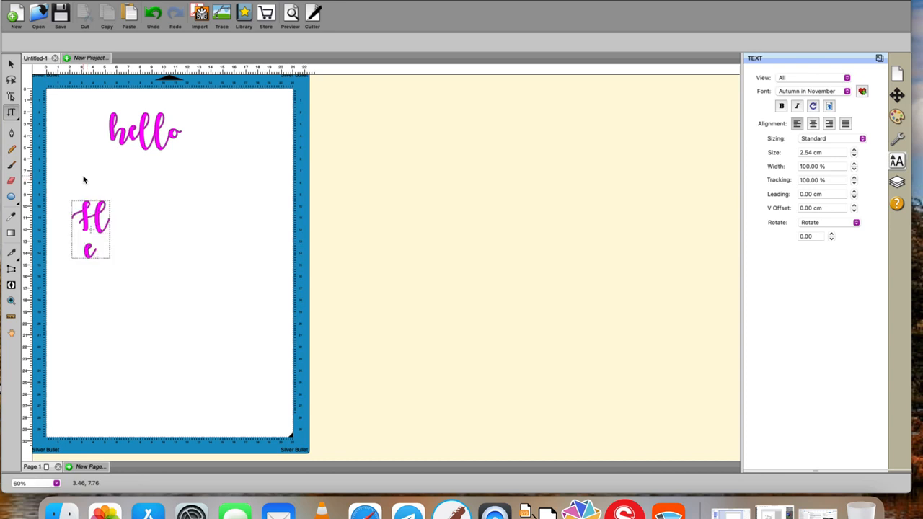
type("llo")
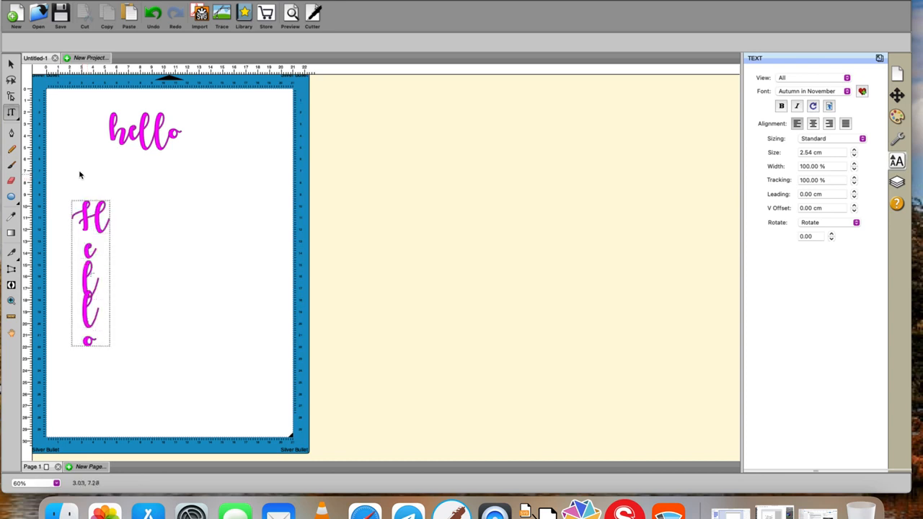
Add the arched text "Happy Birthday" right of the vertical word, using a 6.0 radius and outside placement.
left_click(20, 121)
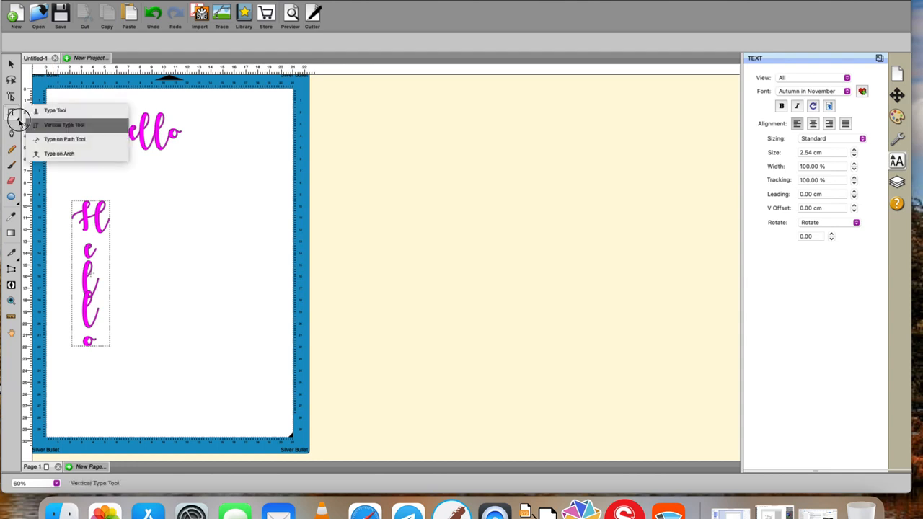
left_click(54, 158)
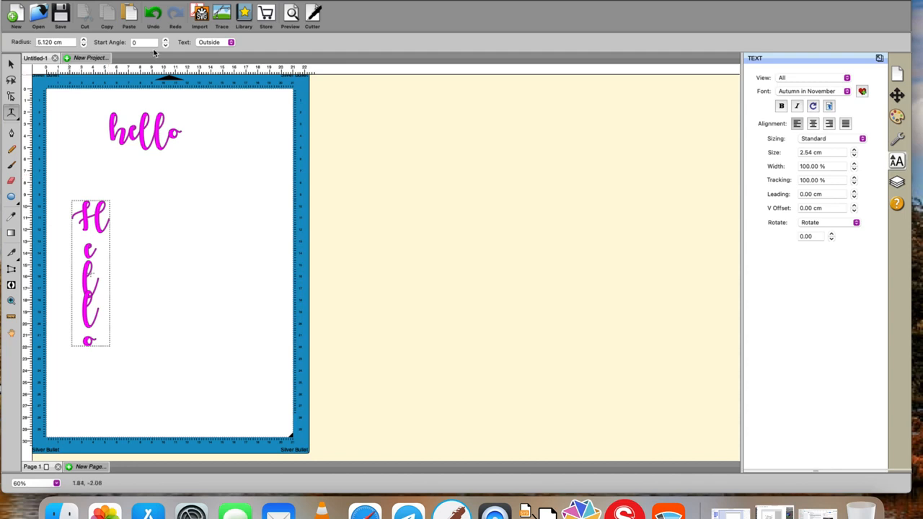
left_click(230, 42)
left_click(225, 54)
left_click(230, 41)
left_click(223, 32)
left_click(72, 42)
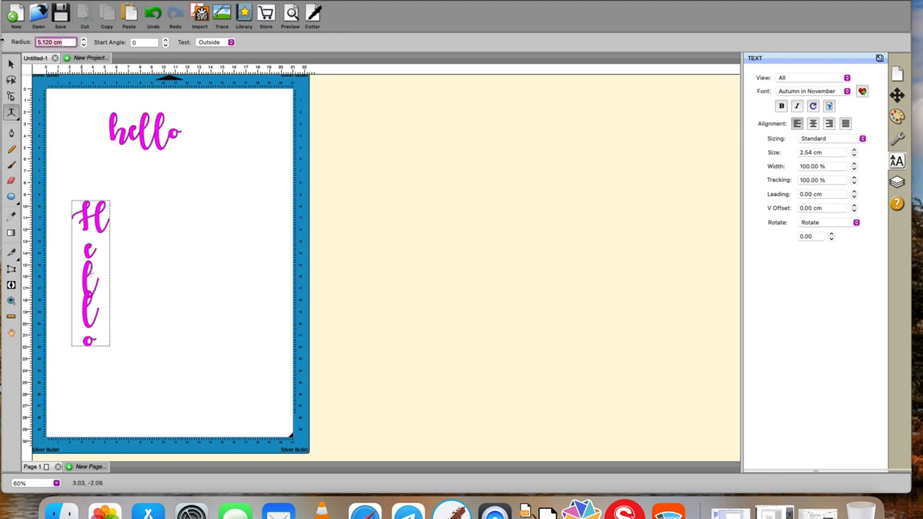
type("6")
left_click(216, 229)
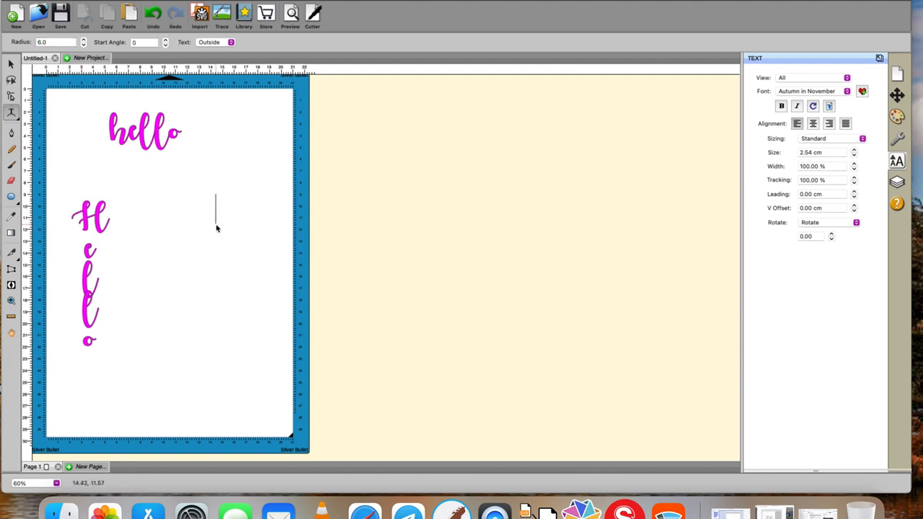
type("Hap")
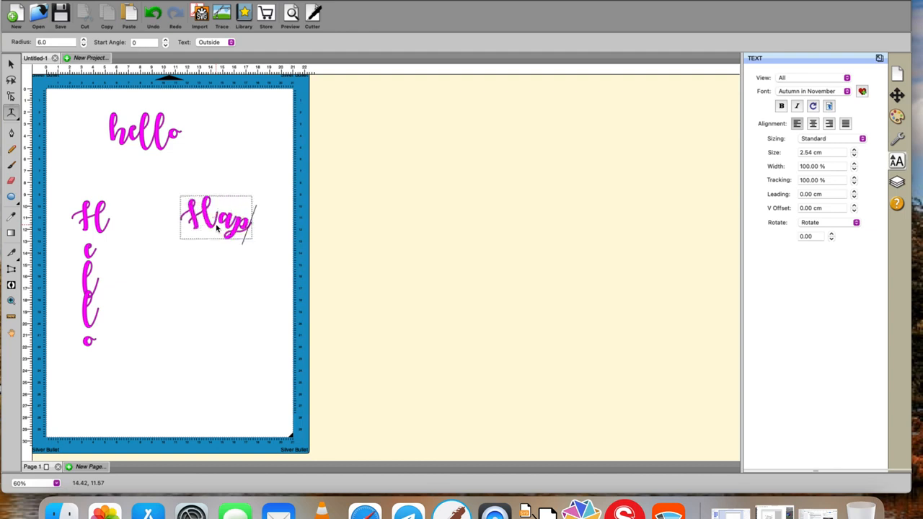
type("py Bi")
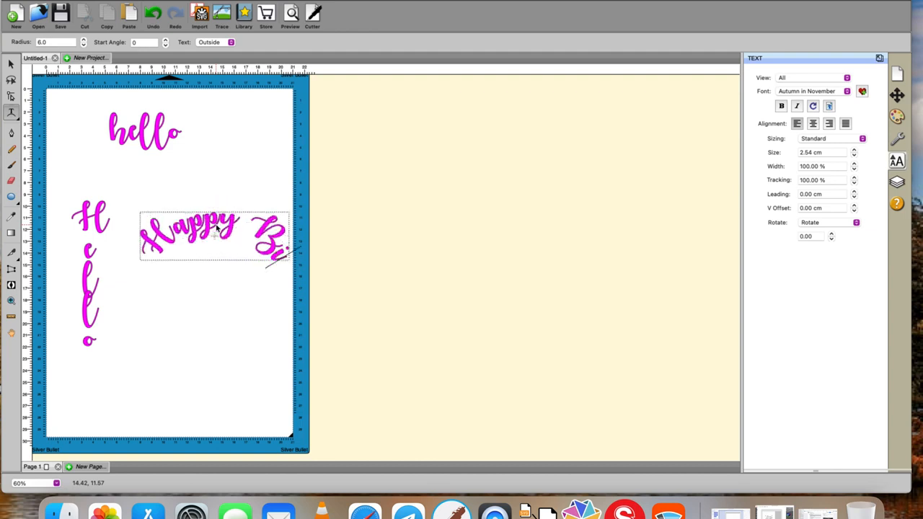
type("rthday")
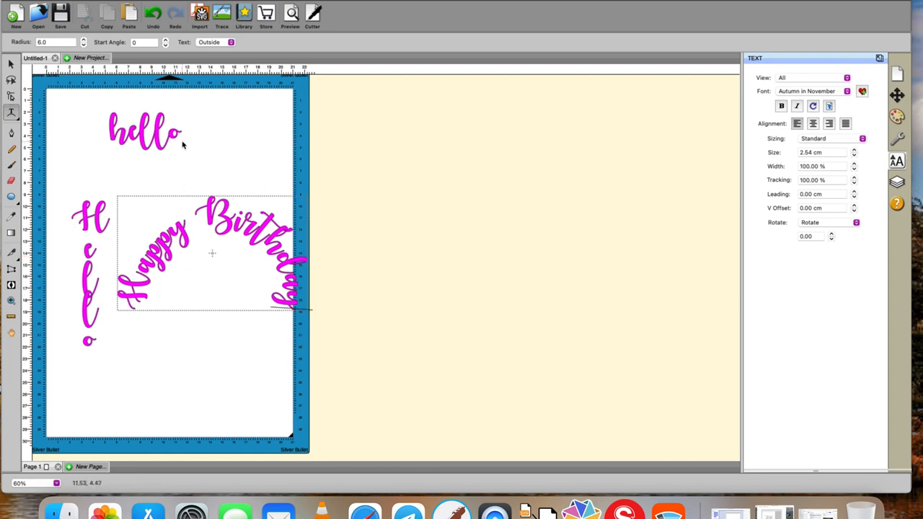
Try start angles between -60 and 15 on the arched text and return the angle to 0.
left_click(165, 45)
left_click(165, 45)
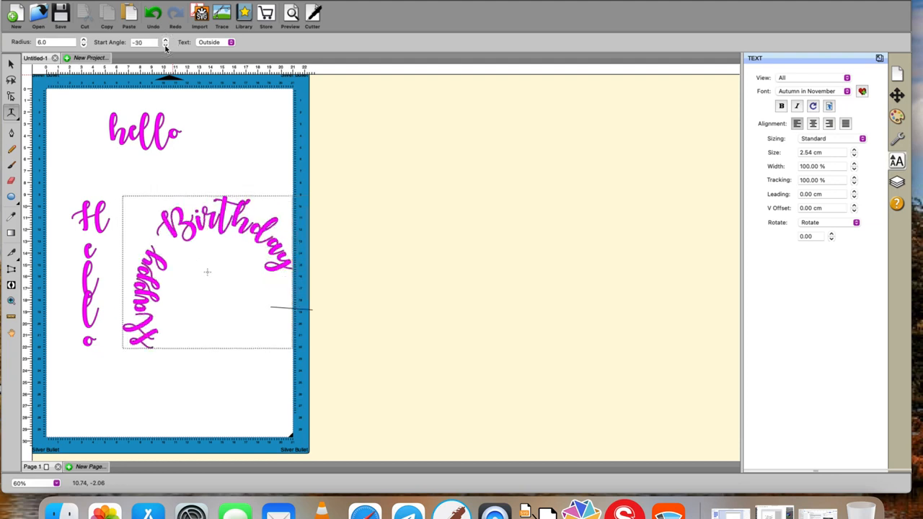
left_click(165, 45)
left_click(165, 46)
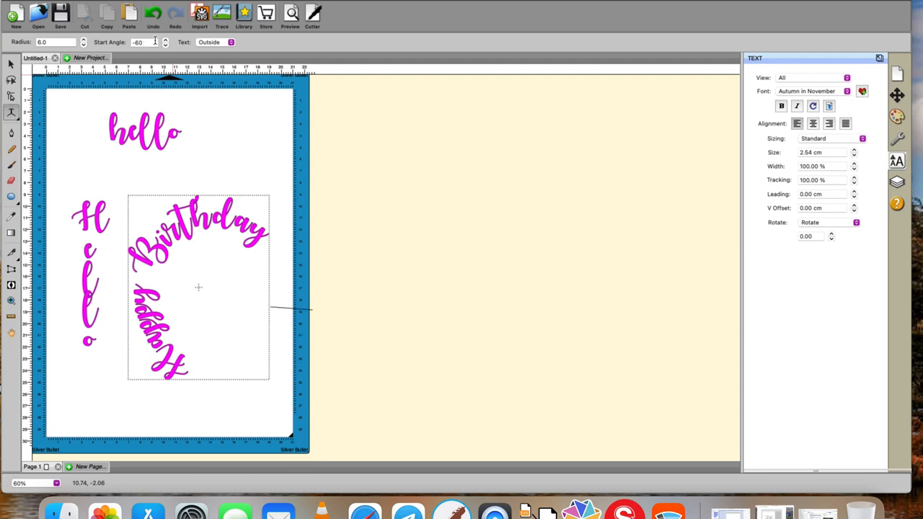
left_click(165, 40)
left_click(165, 41)
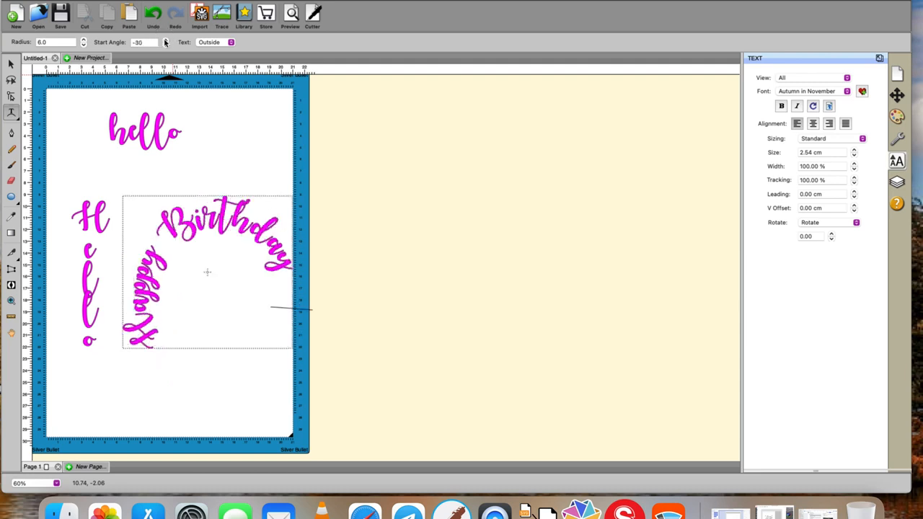
left_click(165, 40)
left_click(165, 41)
left_click(166, 41)
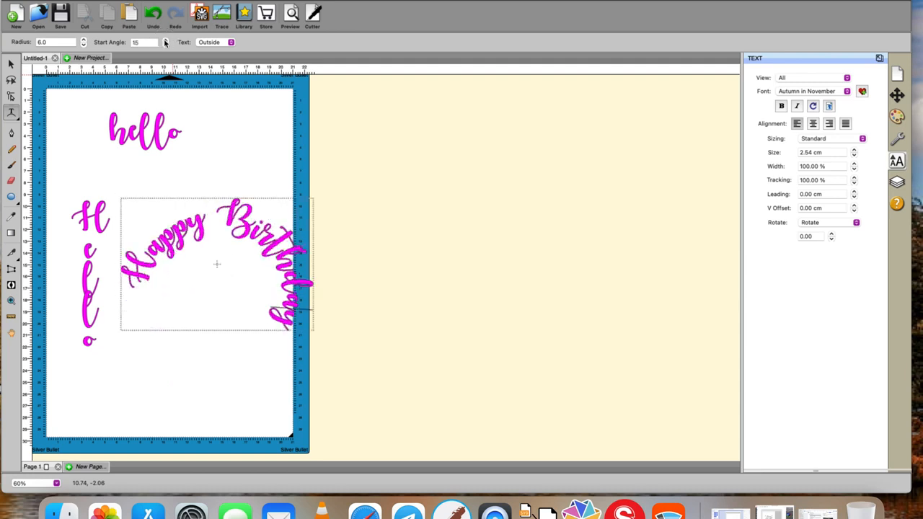
left_click(166, 45)
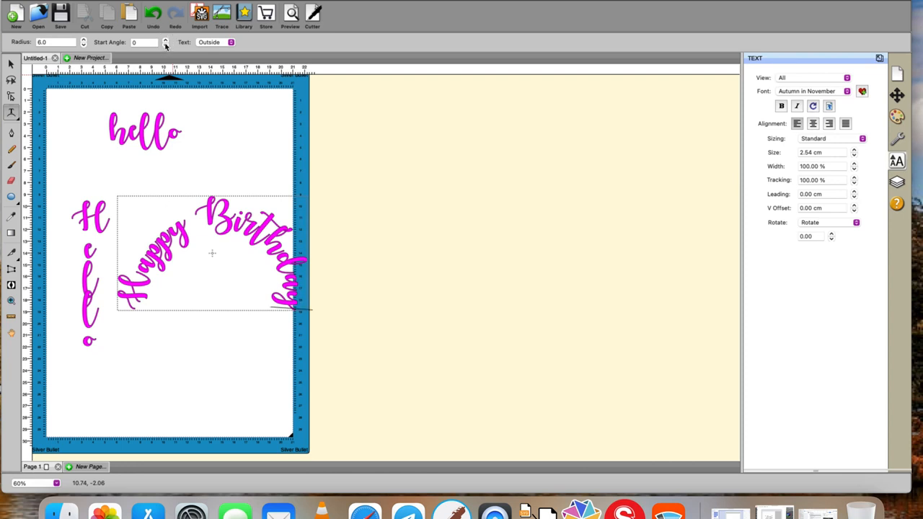
Place the arched "Happy Birthday" text inside the arch and set its radius to 6.50 cm.
left_click(231, 43)
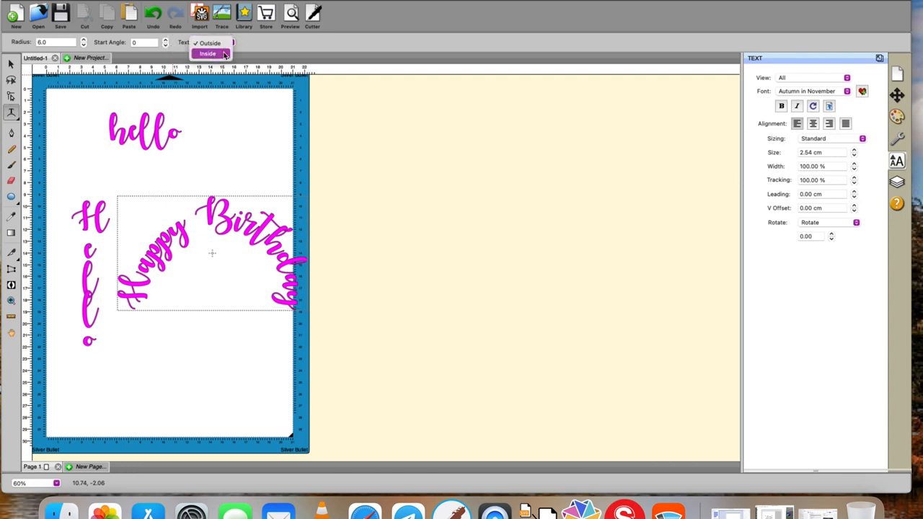
left_click(223, 54)
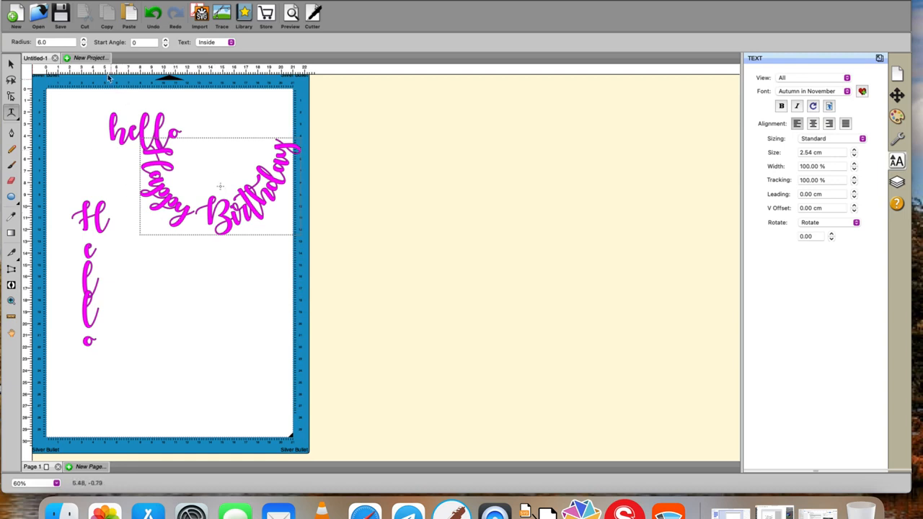
left_click(84, 45)
left_click(84, 45)
left_click(84, 45)
left_click(83, 45)
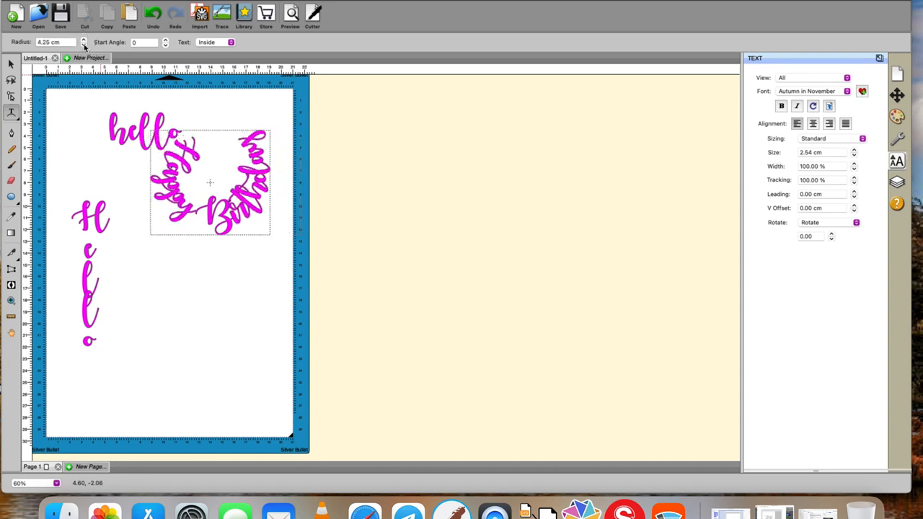
left_click(83, 40)
left_click(83, 40)
left_click(83, 39)
left_click(84, 40)
left_click(83, 40)
left_click(83, 39)
left_click(83, 40)
left_click(83, 40)
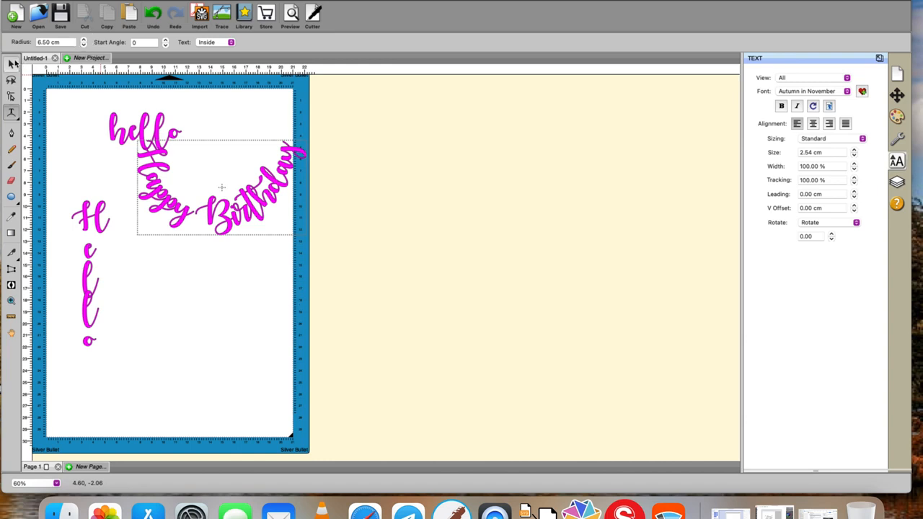
left_click(11, 64)
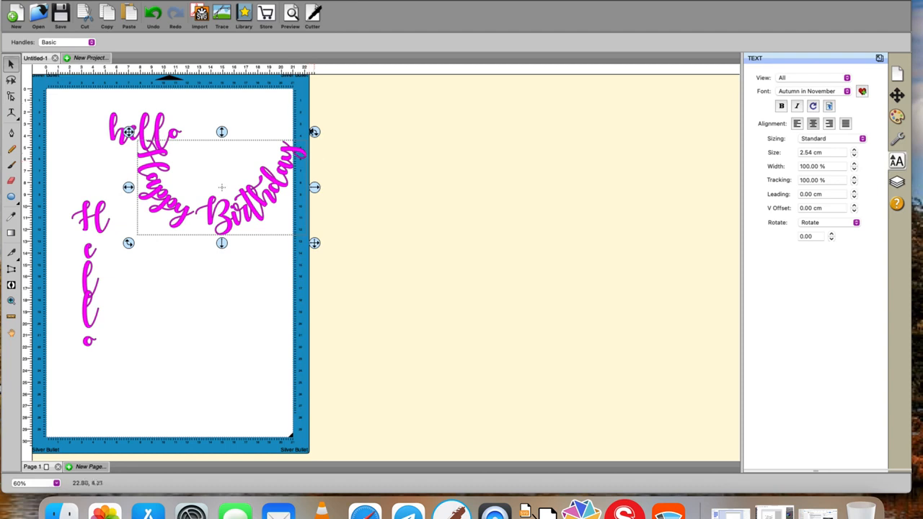
Insert the rounded triangle from the library's Basic Shapes and enlarge it in the empty area right of the mat.
left_click(245, 16)
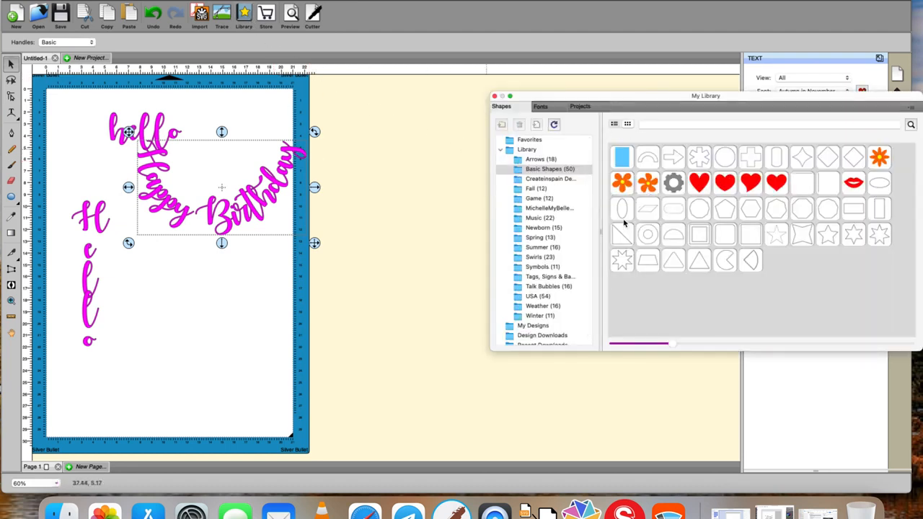
double_click(673, 262)
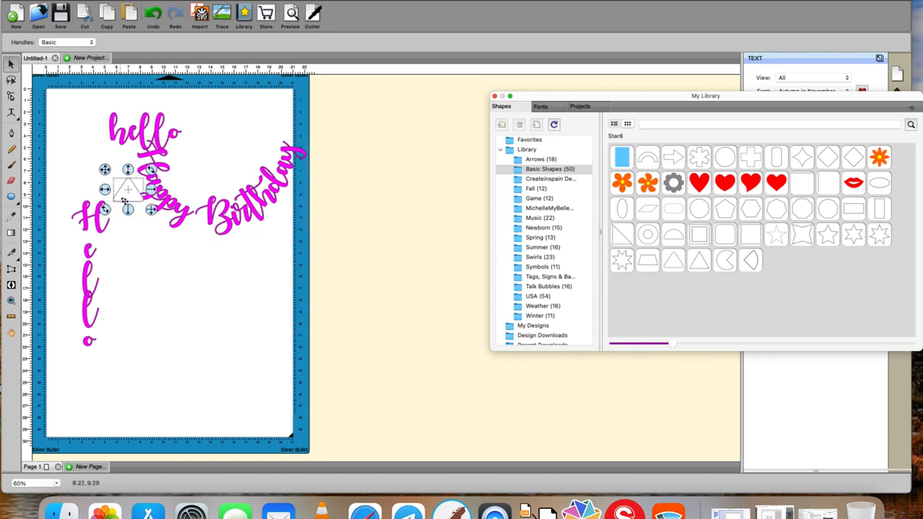
left_click_drag(150, 209, 446, 328)
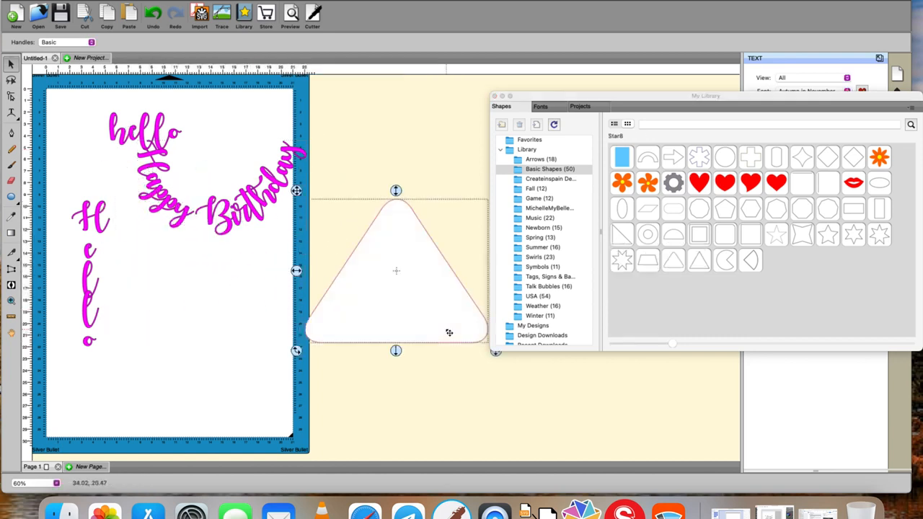
left_click(493, 97)
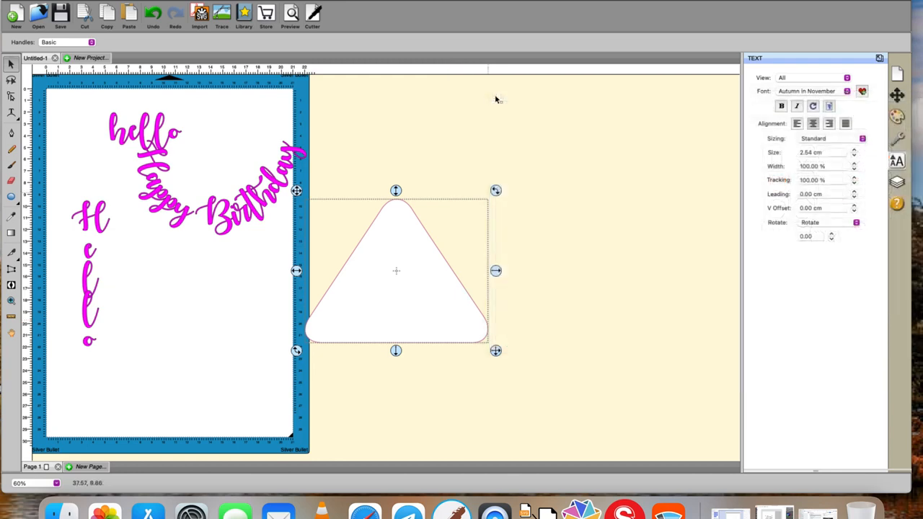
Add the text "Happy Birthday" in Athelas Regular along the triangle's outline, starting on its left edge.
left_click(847, 92)
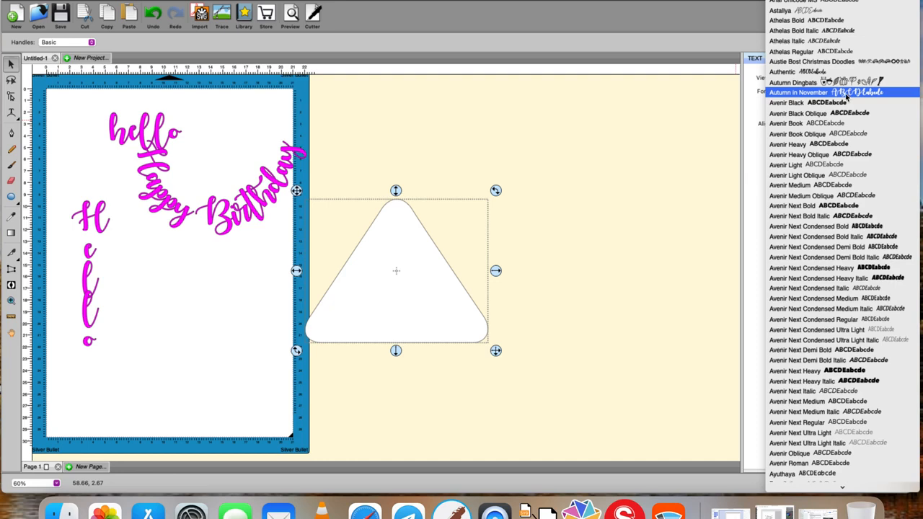
left_click(820, 55)
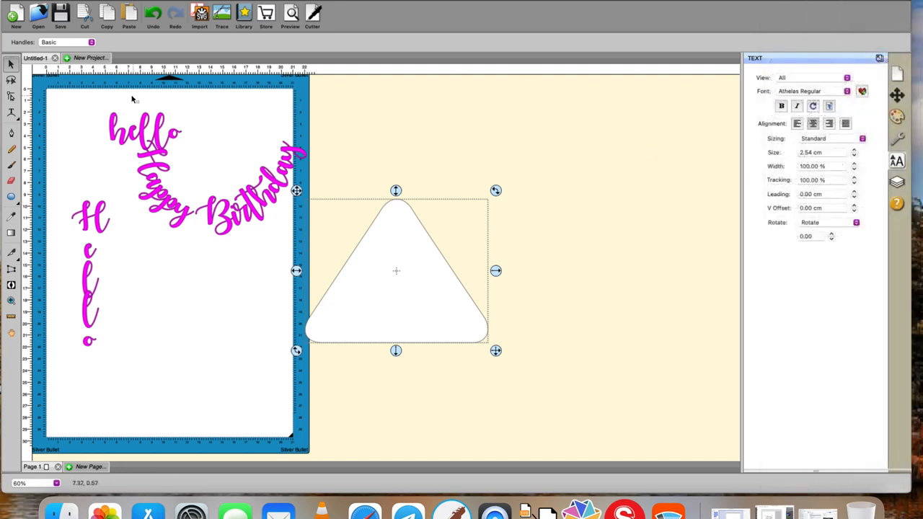
left_click(16, 115)
left_click(19, 119)
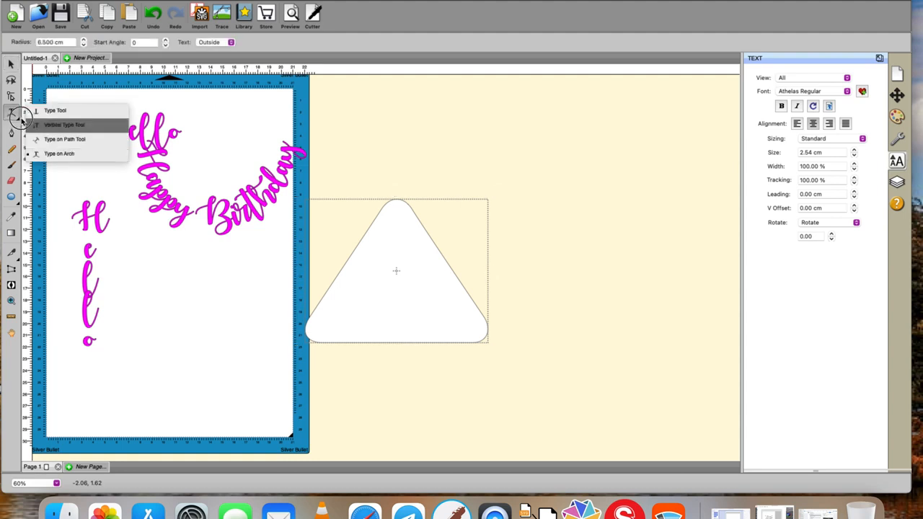
left_click(64, 139)
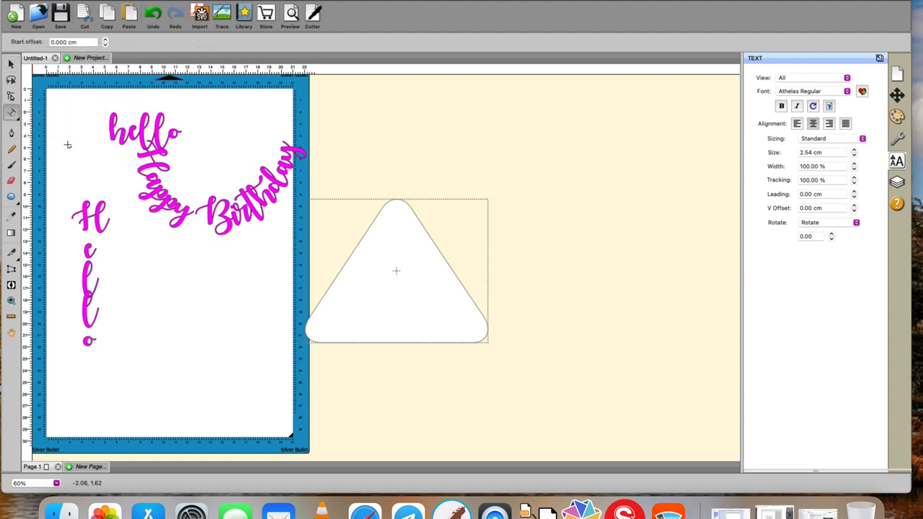
left_click(333, 282)
type("Happy")
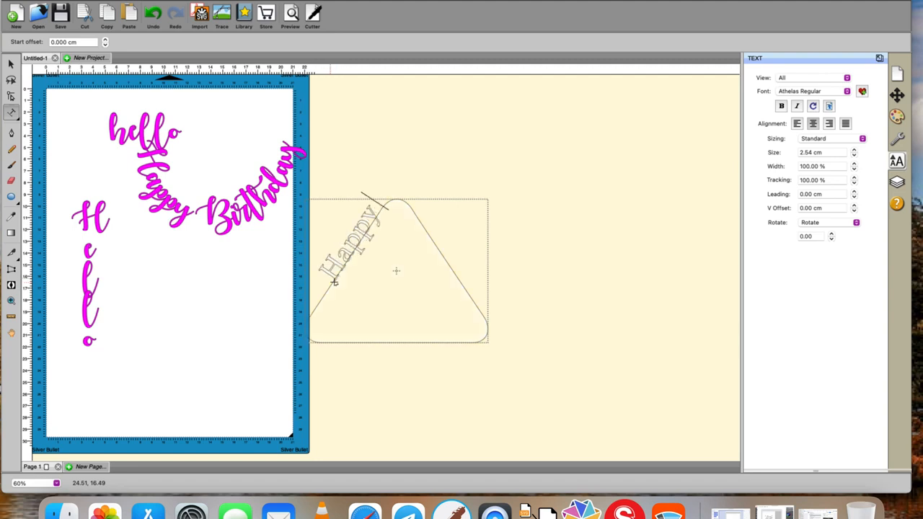
type(" Bir")
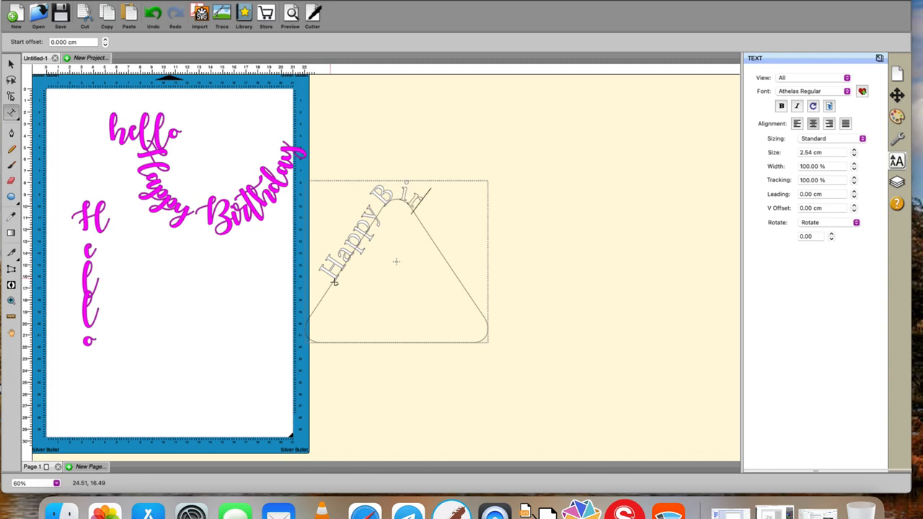
type("thday")
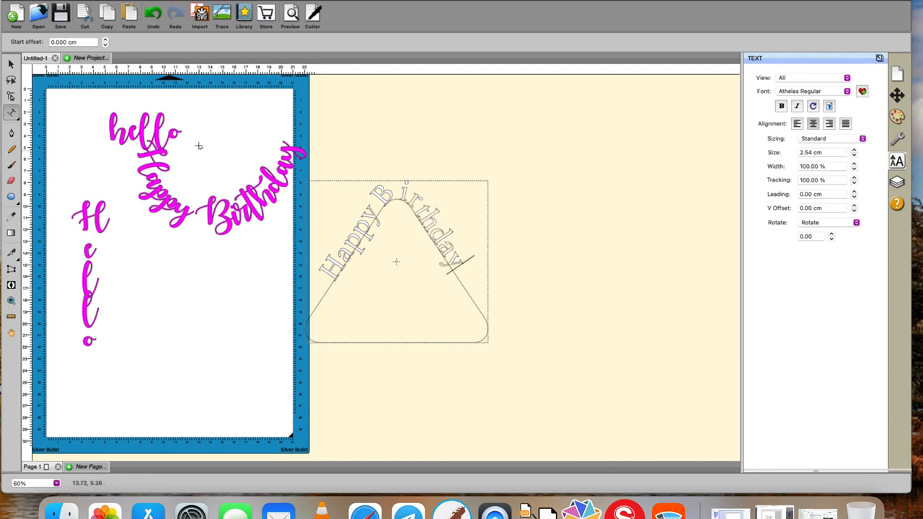
Set the start offset of the text on the triangle to 21.50 cm so it wraps around the top corner.
left_click(105, 46)
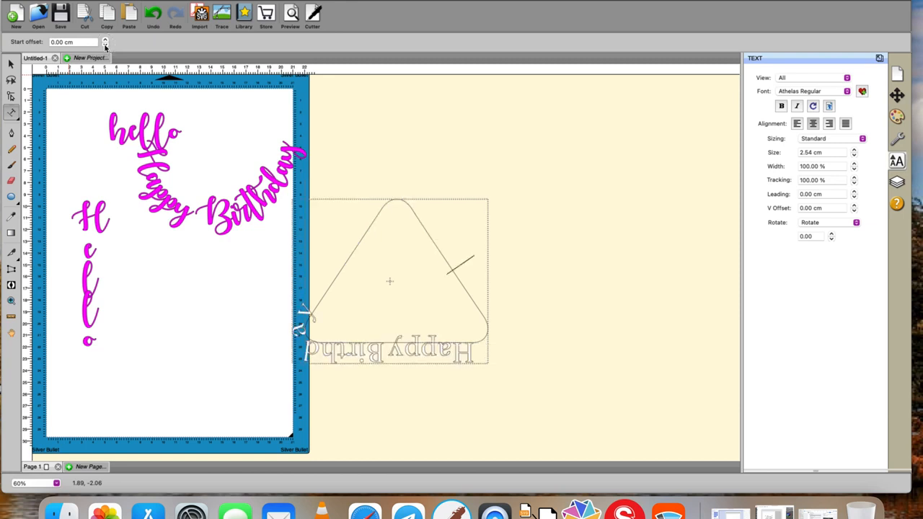
left_click(105, 41)
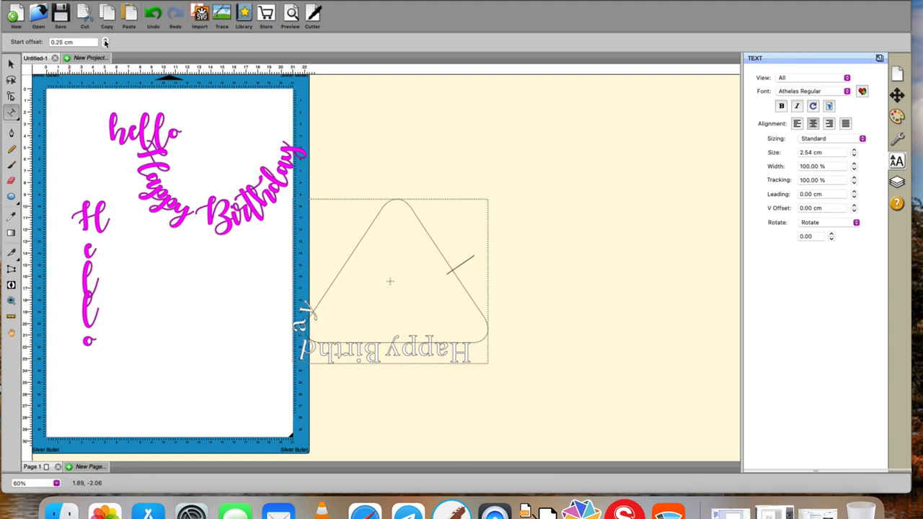
left_click(105, 40)
left_click(105, 41)
left_click(105, 40)
left_click(106, 40)
left_click(105, 41)
left_click(105, 41)
left_click(105, 41)
left_click(105, 41)
left_click(105, 41)
left_click(105, 41)
left_click(105, 41)
left_click(105, 41)
left_click(105, 41)
left_click(106, 41)
left_click(106, 41)
left_click(105, 41)
left_click(105, 41)
left_click(105, 41)
left_click(105, 42)
left_click(105, 41)
left_click(106, 41)
left_click(105, 41)
left_click(106, 41)
left_click(105, 41)
left_click(106, 41)
left_click(105, 41)
left_click(105, 41)
left_click(106, 42)
left_click(105, 41)
left_click(105, 41)
left_click(105, 41)
left_click(106, 41)
left_click(105, 41)
left_click(105, 41)
left_click(105, 41)
left_click(105, 41)
left_click(105, 41)
left_click(105, 41)
left_click(105, 41)
left_click(105, 41)
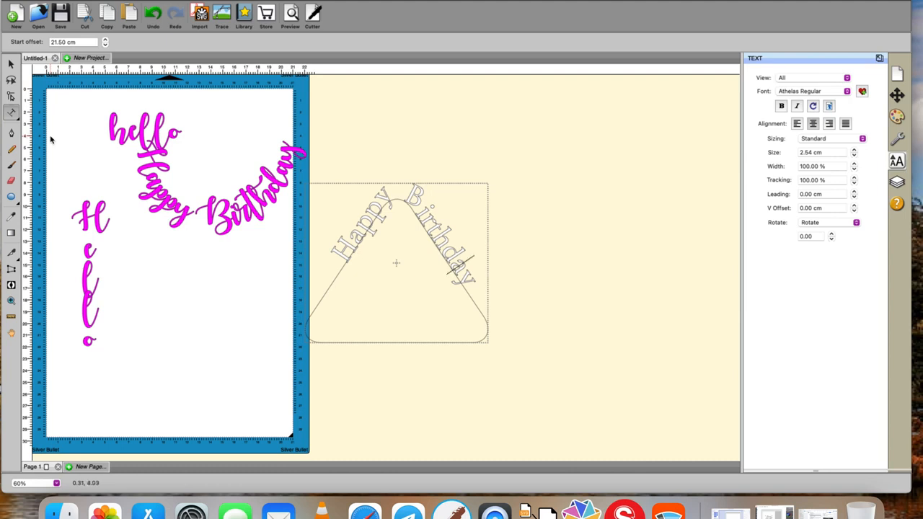
Draw an open, wavy line of straight segments with the Pen tool below the triangle, running from the mat's lower area to its right.
left_click(12, 136)
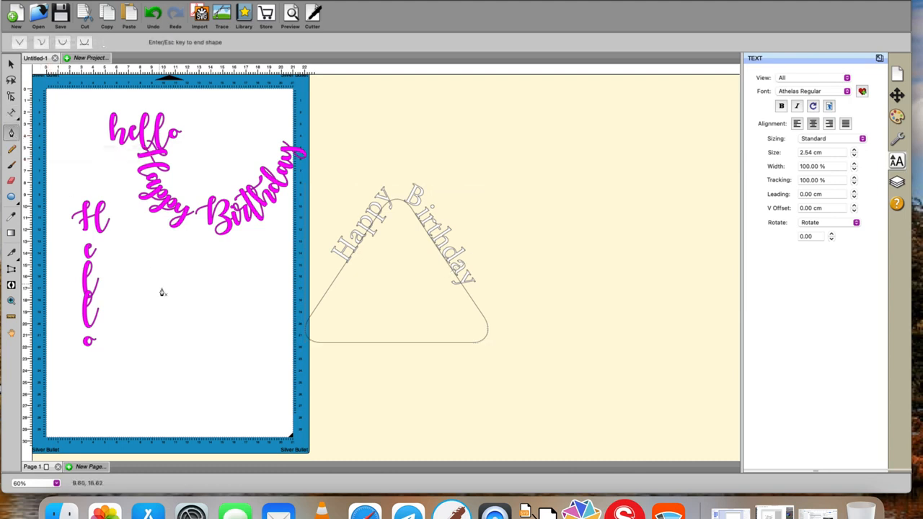
left_click(212, 342)
left_click(250, 386)
left_click(289, 381)
left_click(305, 369)
left_click(327, 369)
left_click(366, 377)
left_click(387, 392)
left_click(408, 395)
left_click(452, 381)
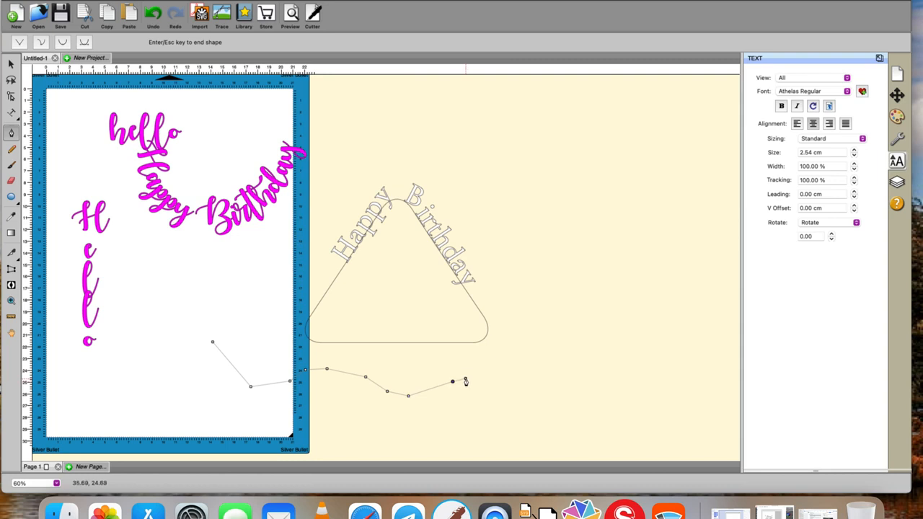
left_click(466, 377)
left_click(524, 369)
left_click(539, 377)
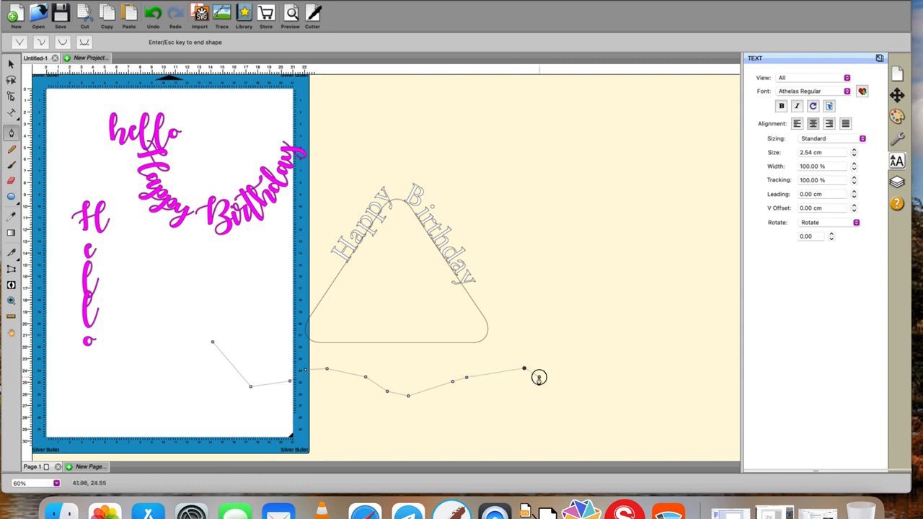
left_click(540, 405)
key("Escape")
key("Escape")
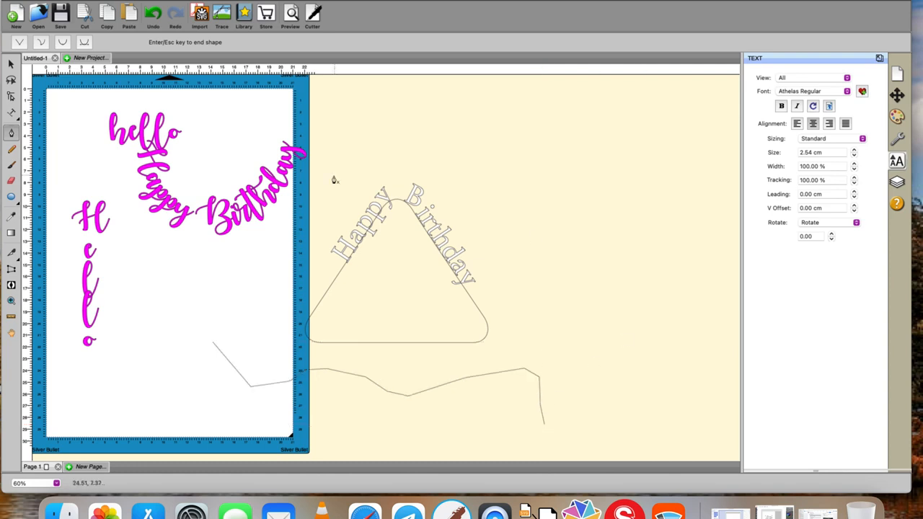
Add the path text "Happy Birthday" along the wavy line, starting on its first descending segment.
left_click(12, 113)
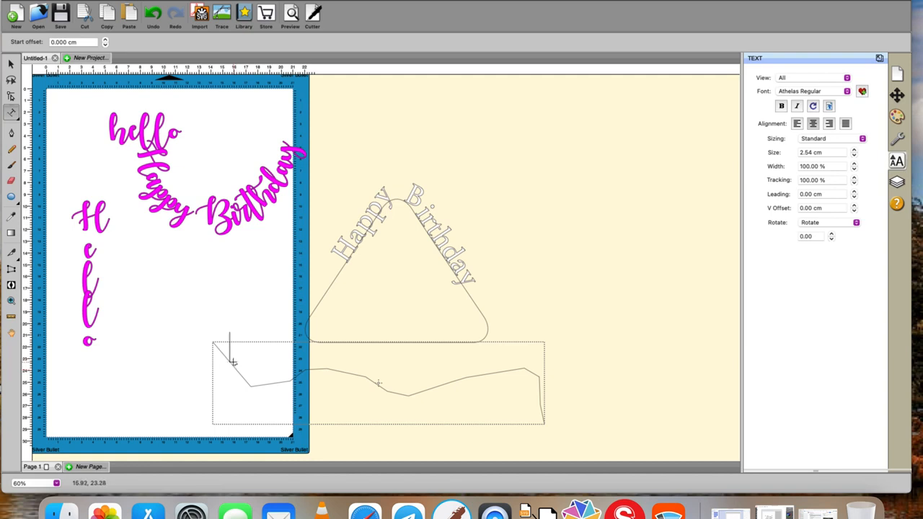
left_click(233, 362)
type("Ha")
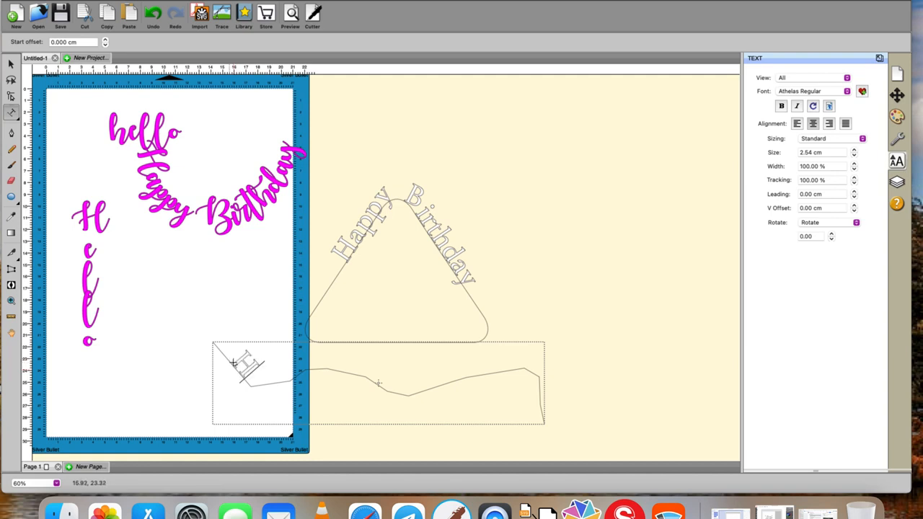
type("ppy")
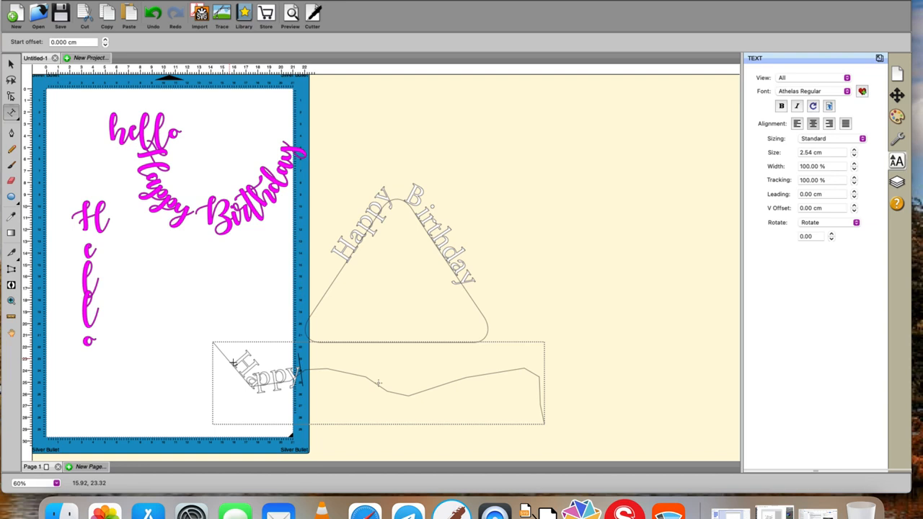
type(" Birt")
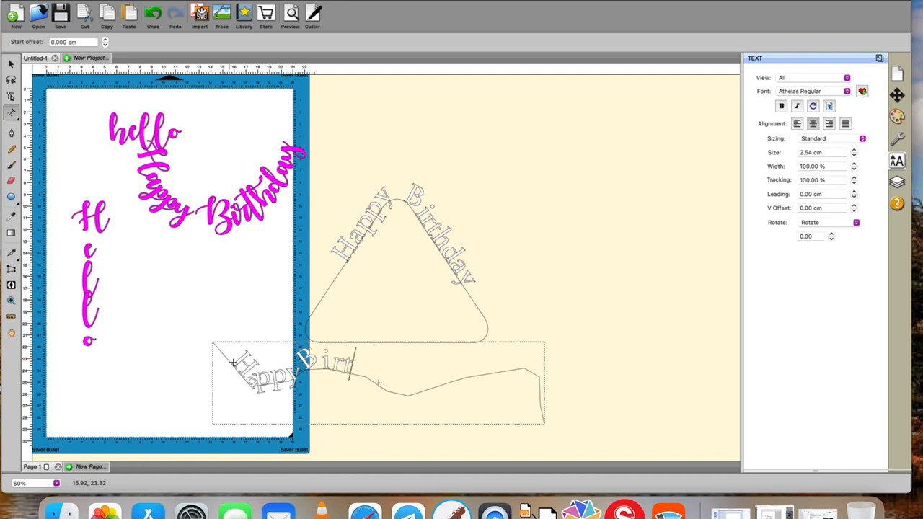
type("hday")
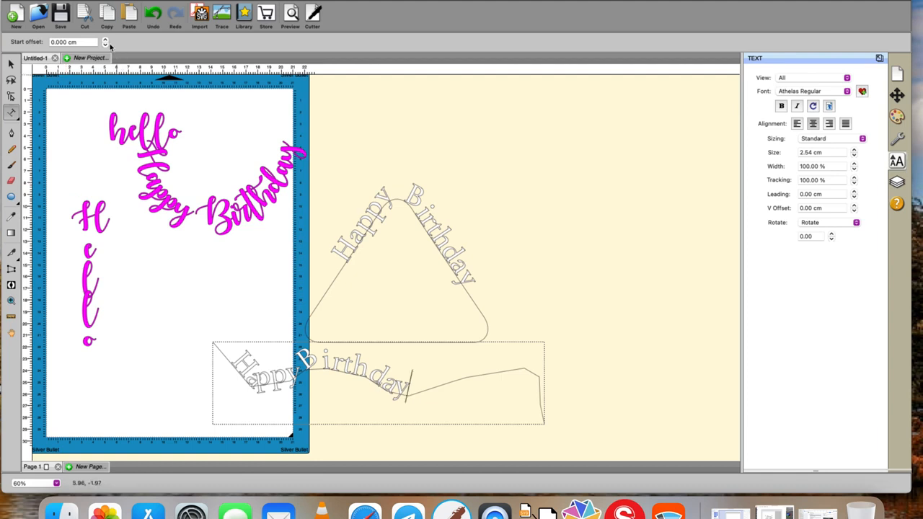
Set the start offset of the text on the wavy line to 7.25 cm.
left_click(106, 45)
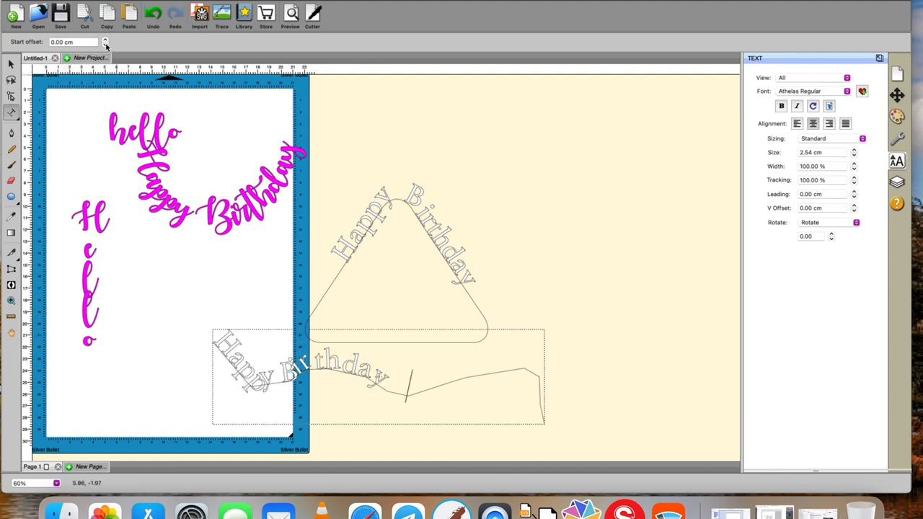
left_click(106, 40)
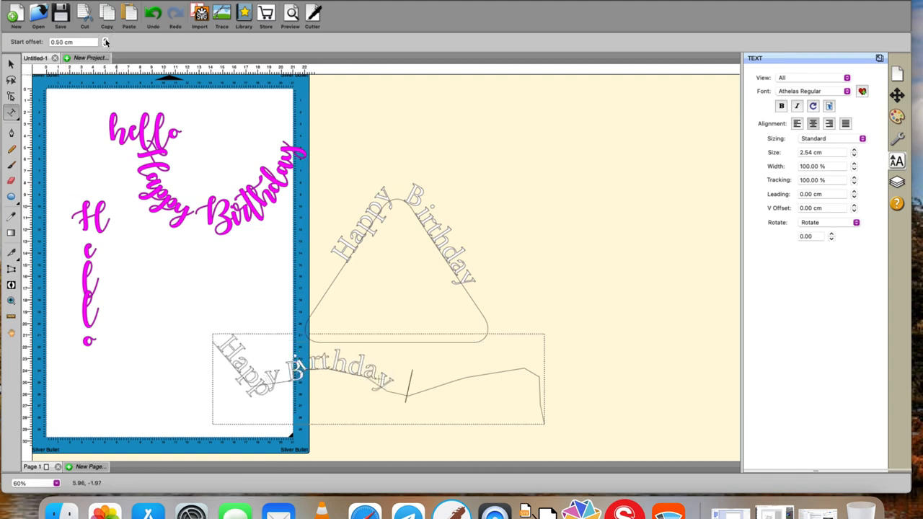
left_click(105, 42)
left_click(105, 41)
left_click(105, 42)
left_click(105, 41)
left_click(105, 42)
left_click(105, 41)
left_click(105, 42)
left_click(105, 42)
left_click(105, 42)
left_click(106, 42)
left_click(105, 42)
left_click(106, 42)
left_click(105, 42)
left_click(106, 42)
left_click(105, 41)
left_click(105, 42)
left_click(105, 42)
left_click(105, 42)
left_click(105, 42)
left_click(105, 42)
left_click(105, 42)
left_click(105, 42)
left_click(105, 42)
left_click(105, 42)
left_click(105, 42)
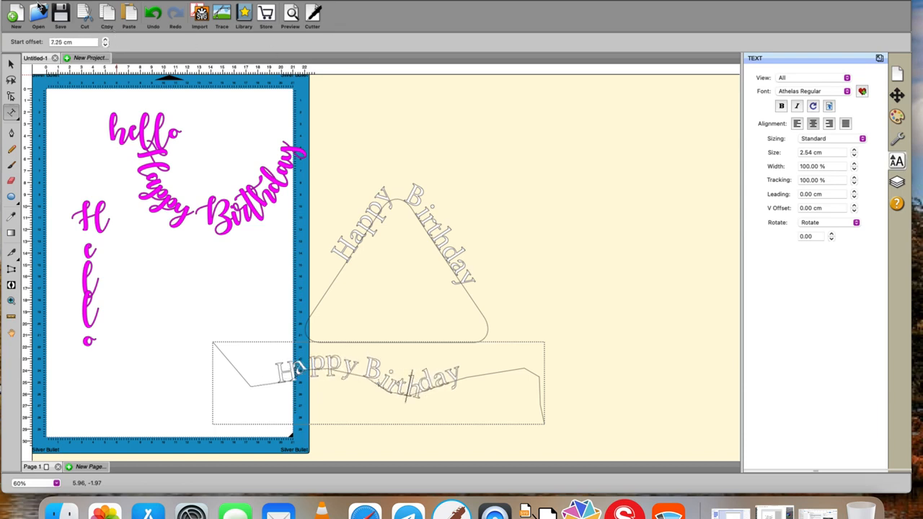
Break apart the text on the wavy line and remove the line, keeping only the letters.
left_click(11, 63)
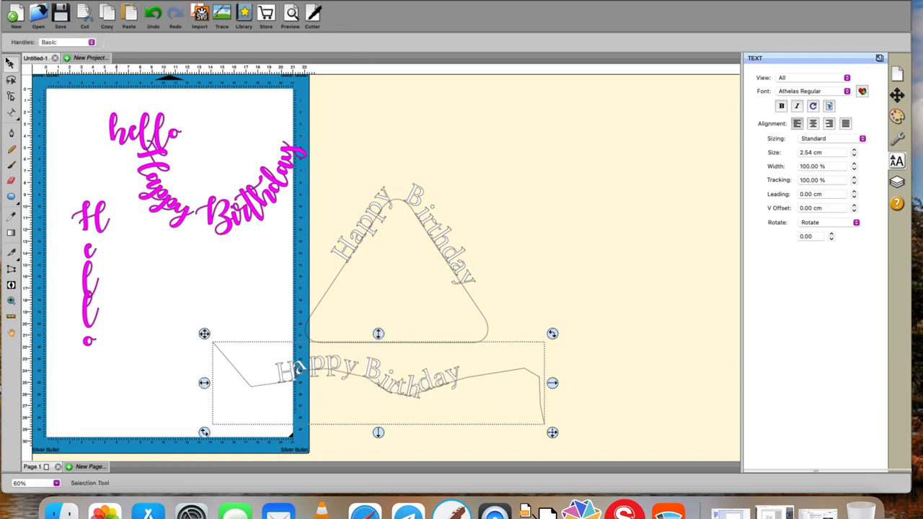
right_click(468, 380)
left_click(492, 418)
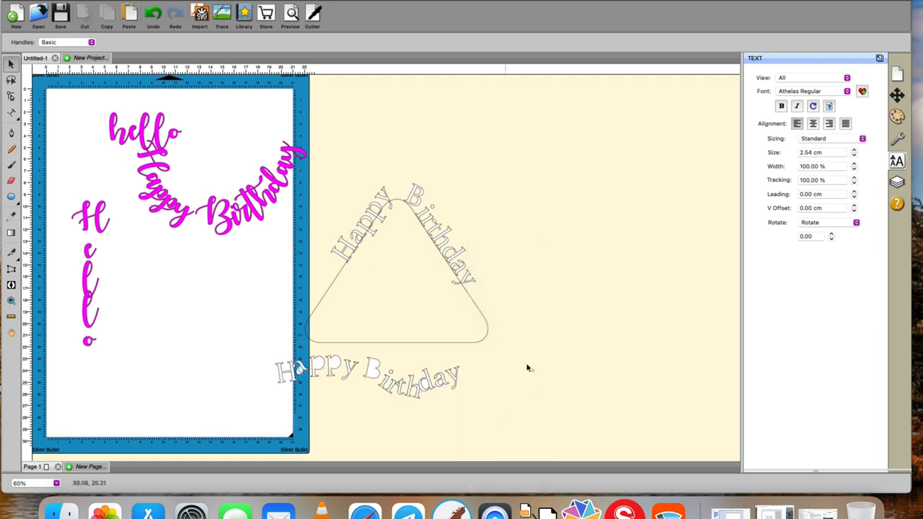
Move the triangle with its text farther right of the mat, break it apart and remove the triangle outline.
left_click_drag(489, 335, 703, 356)
right_click(702, 356)
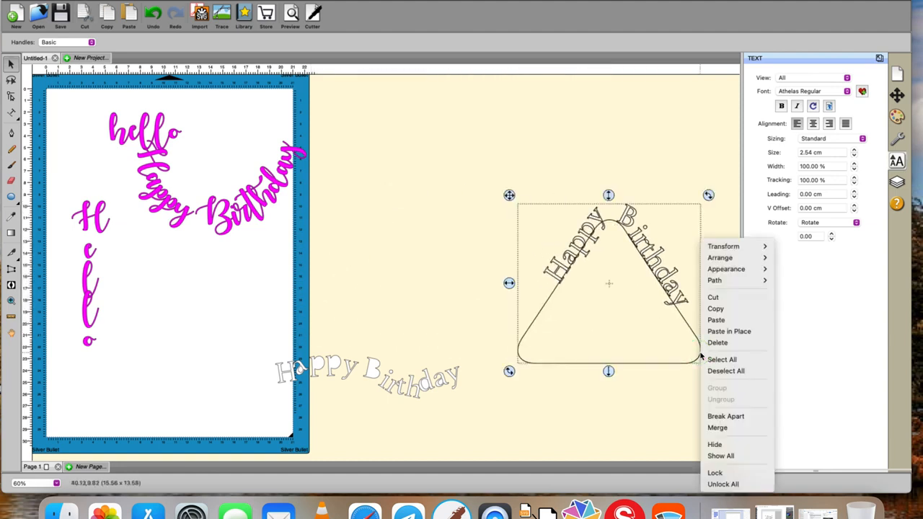
left_click(721, 416)
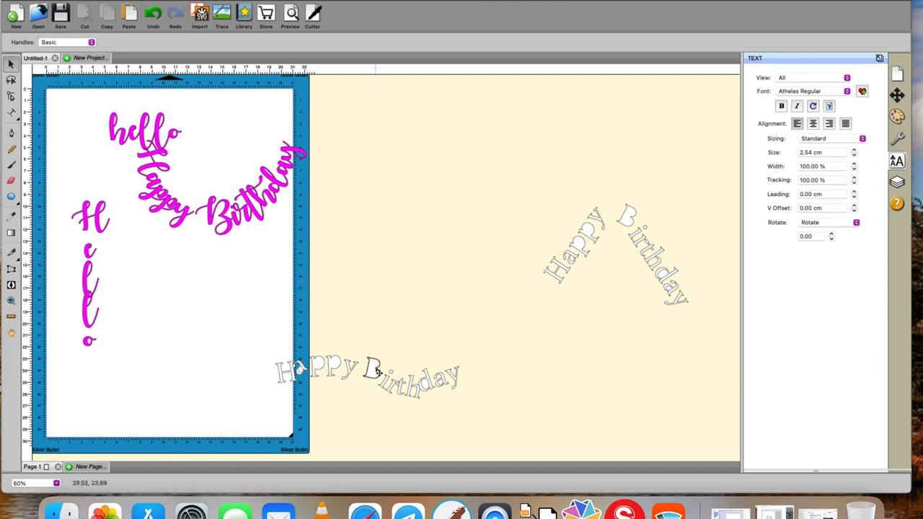
Select all letters of the wavy "Happy Birthday" and set their fill to None.
left_click_drag(243, 319, 529, 430)
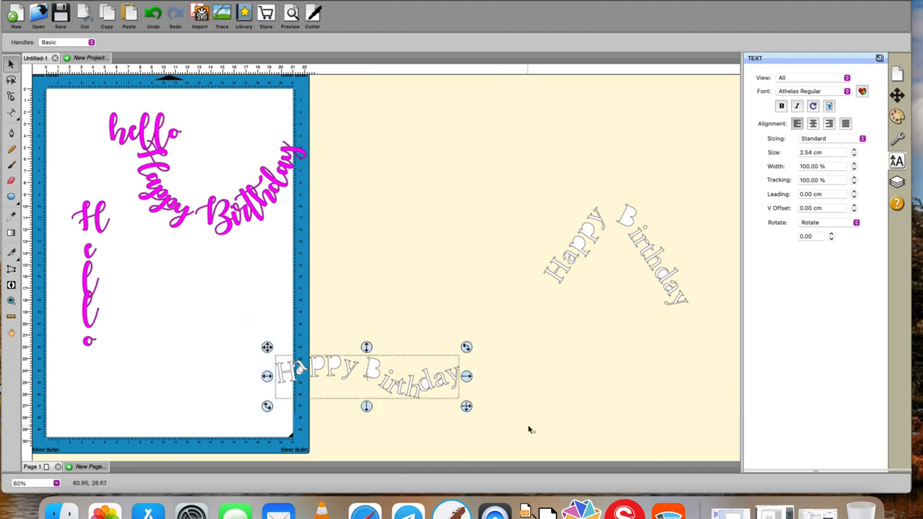
left_click(897, 116)
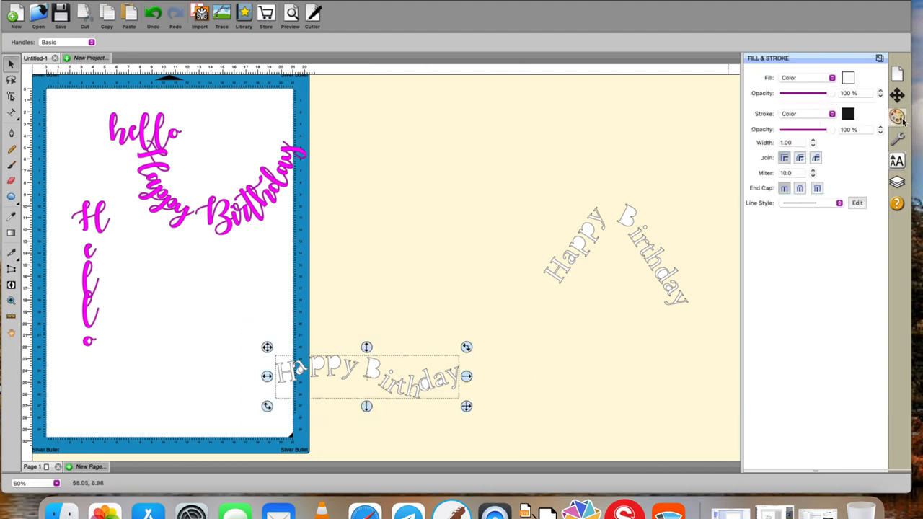
left_click(829, 78)
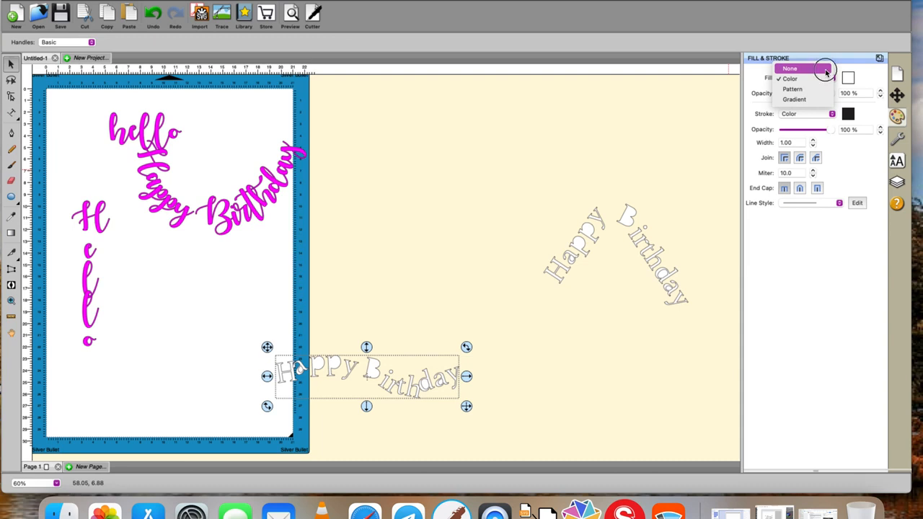
left_click(826, 69)
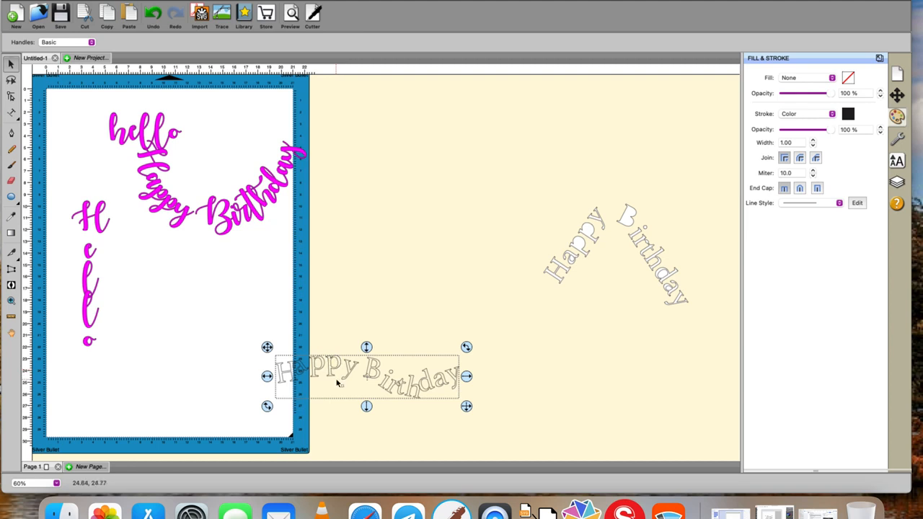
Apply Exclude to the second "p" of the wavy "Happy Birthday" and its inner shape.
left_click(322, 325)
left_click_drag(322, 339, 347, 388)
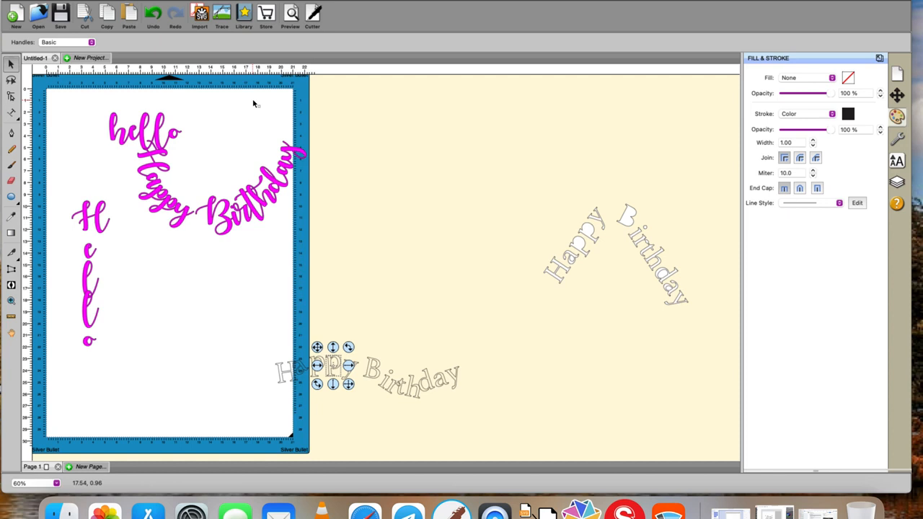
left_click(192, 1)
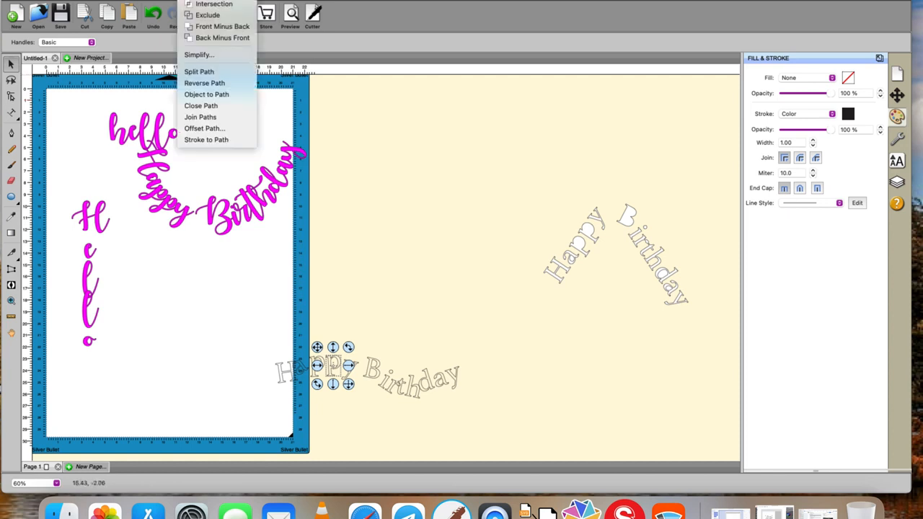
left_click(200, 16)
left_click(370, 233)
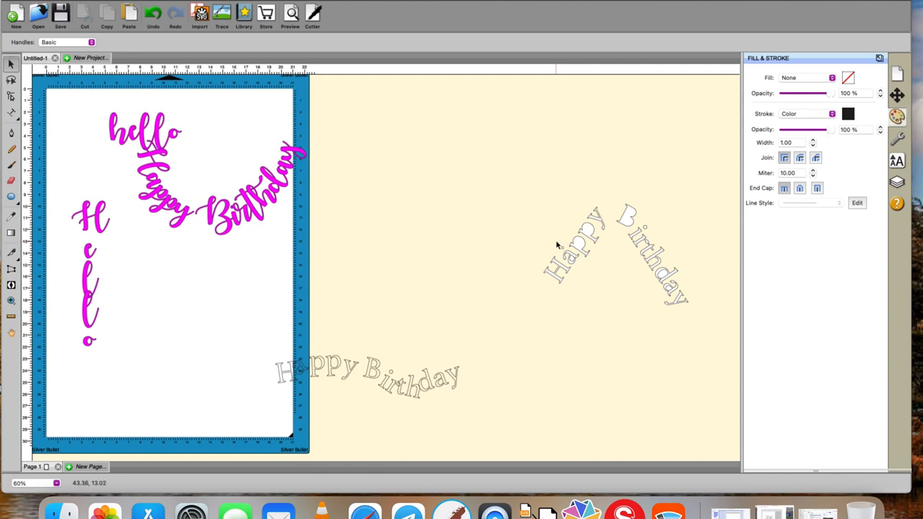
Select all letters of the triangle-shaped "Happy Birthday" and set their fill to None.
left_click_drag(521, 175, 742, 371)
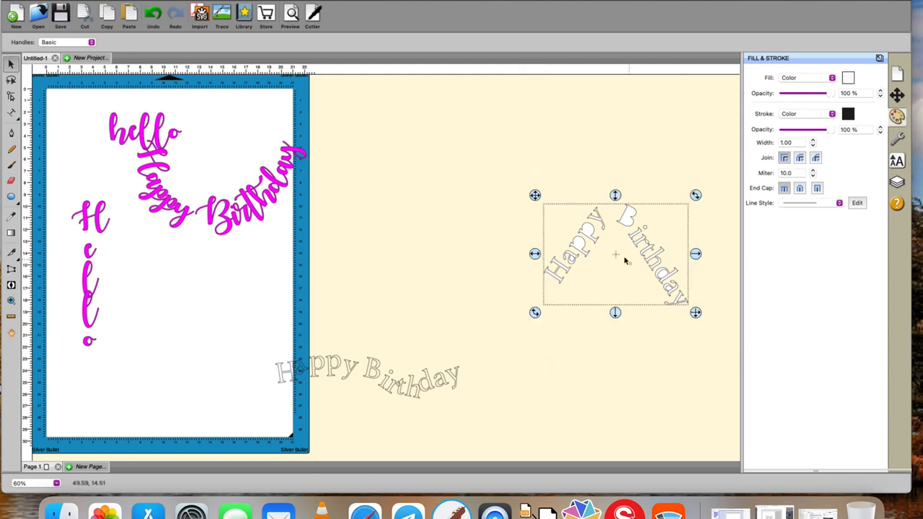
left_click(832, 78)
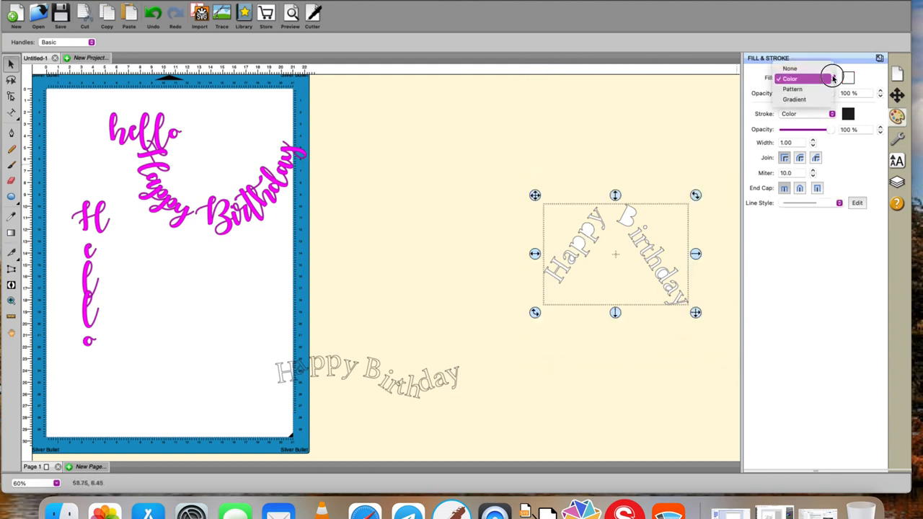
left_click(826, 70)
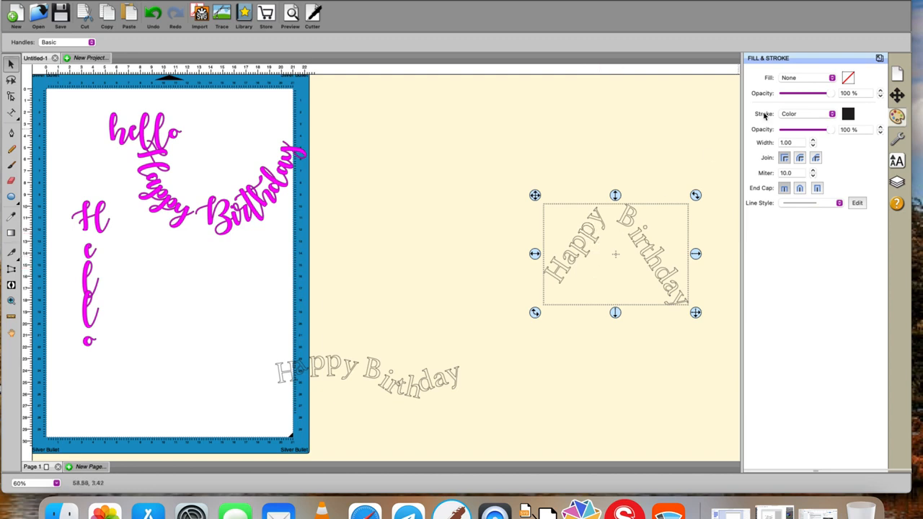
Fill the letters of the triangle-shaped "Happy Birthday" with the solid blue color 0080FF.
left_click(830, 78)
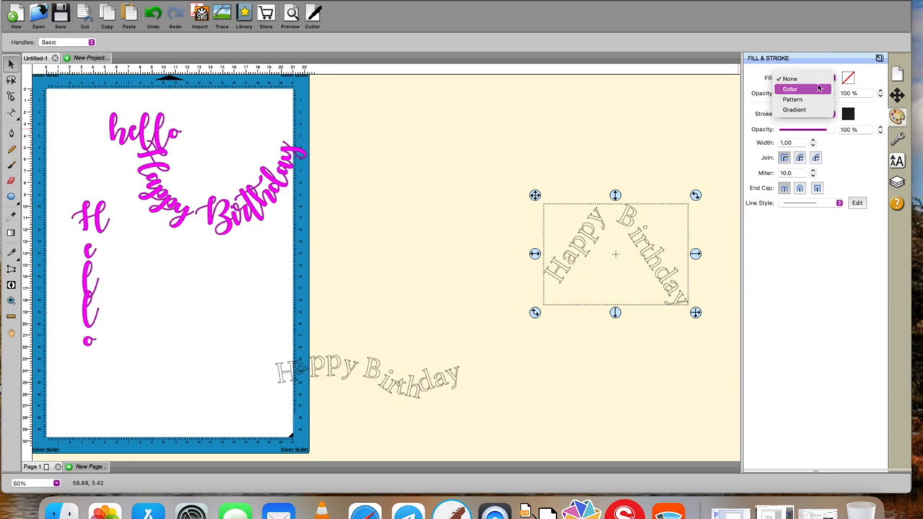
left_click(816, 88)
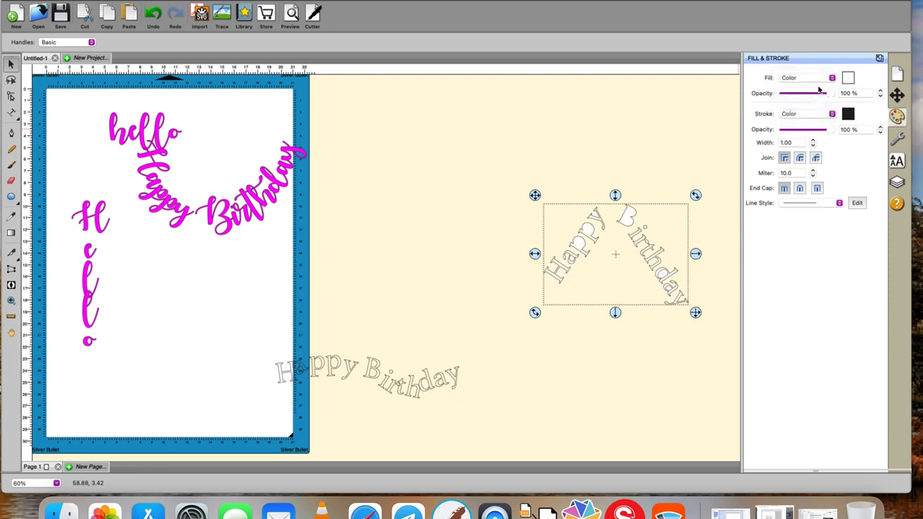
left_click(848, 79)
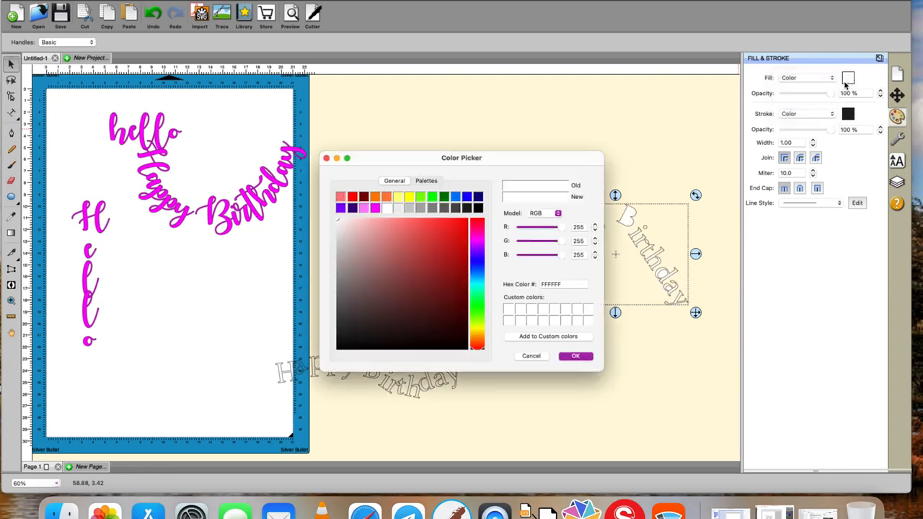
left_click(454, 196)
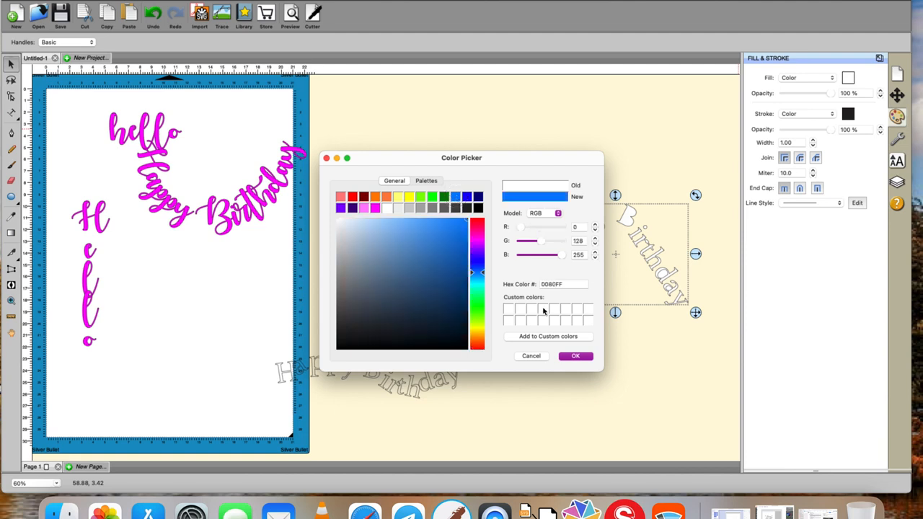
left_click(566, 356)
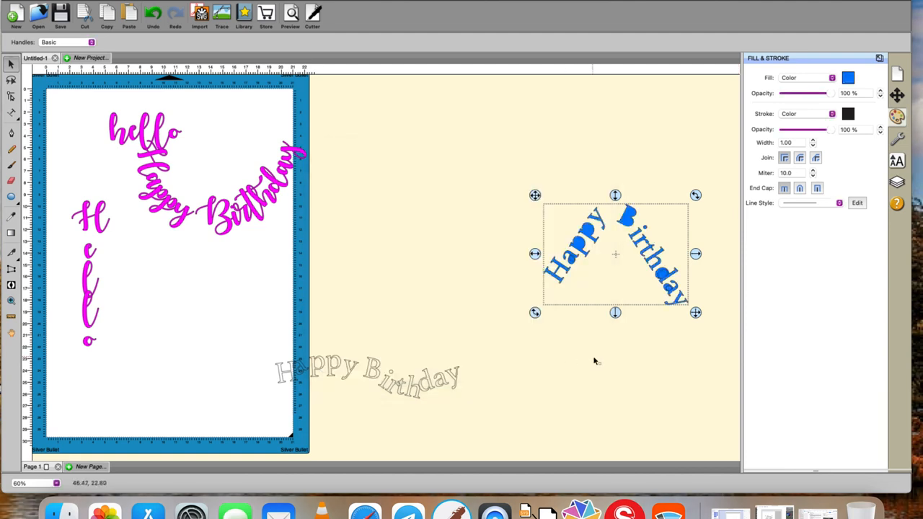